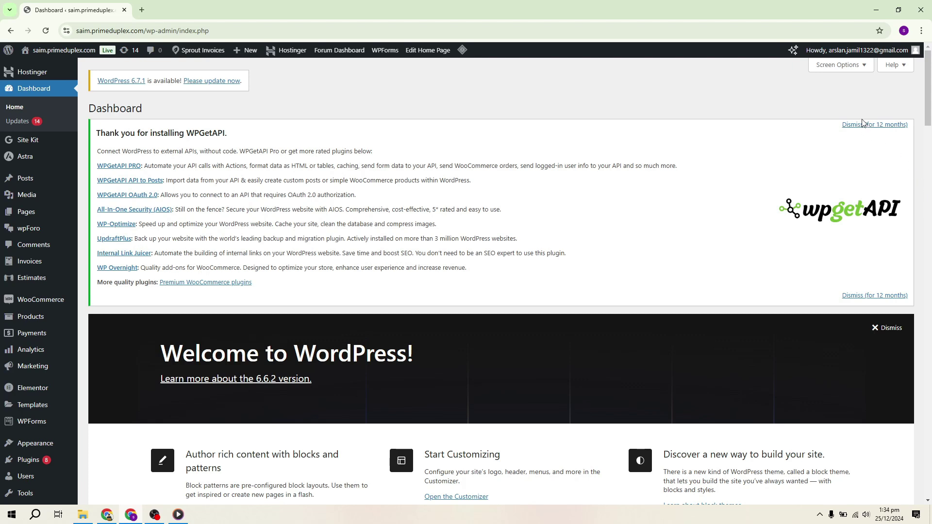
Step: Dismiss the WPGetAPI notice on the dashboard and open the installed themes list
left_click(874, 124)
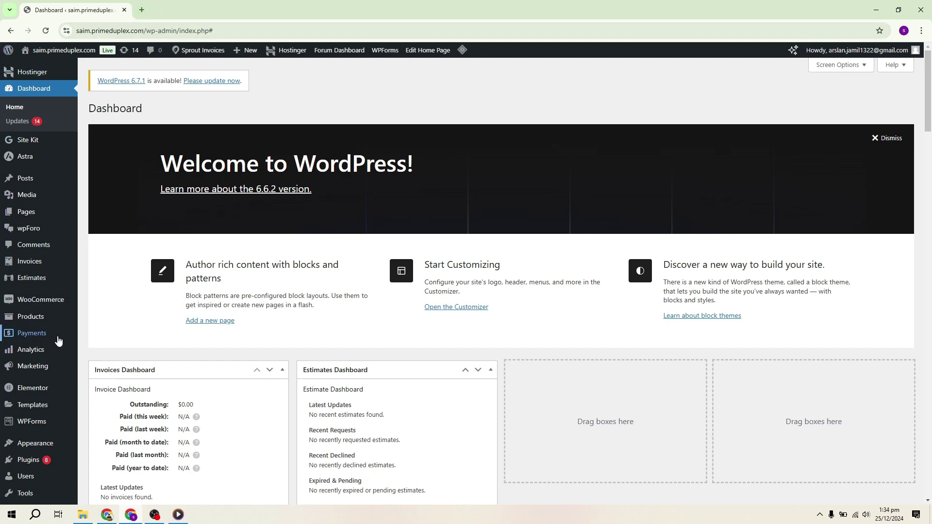
scroll(58, 339, "down", 1)
mouse_move(72, 355)
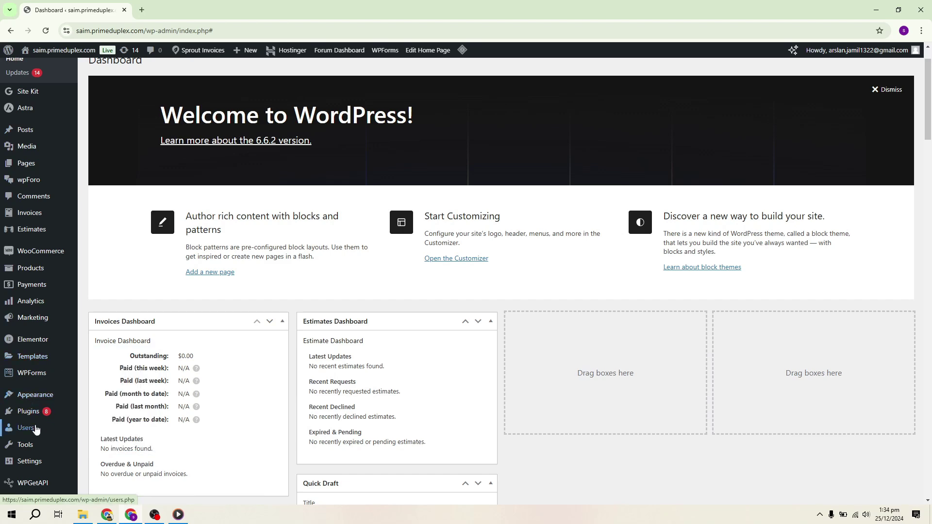
scroll(41, 424, "down", 2)
mouse_move(34, 335)
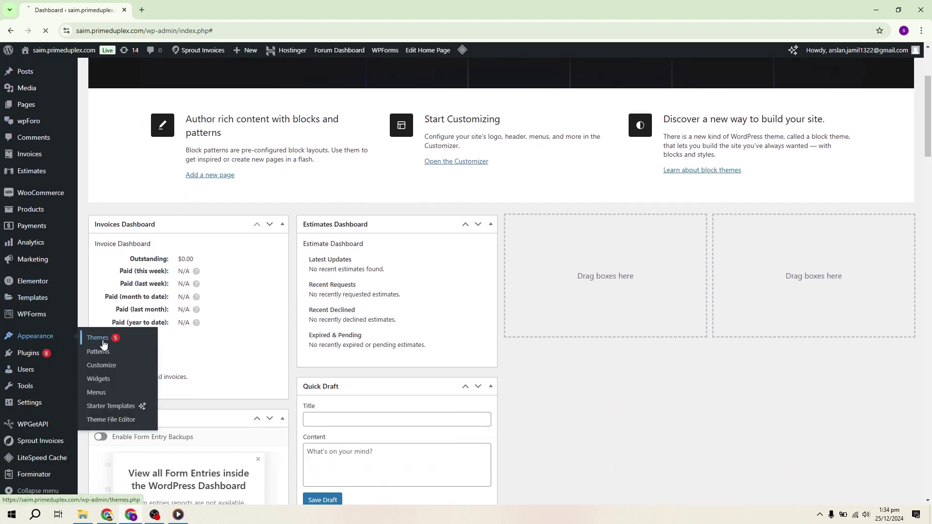
scroll(206, 328, "down", 3)
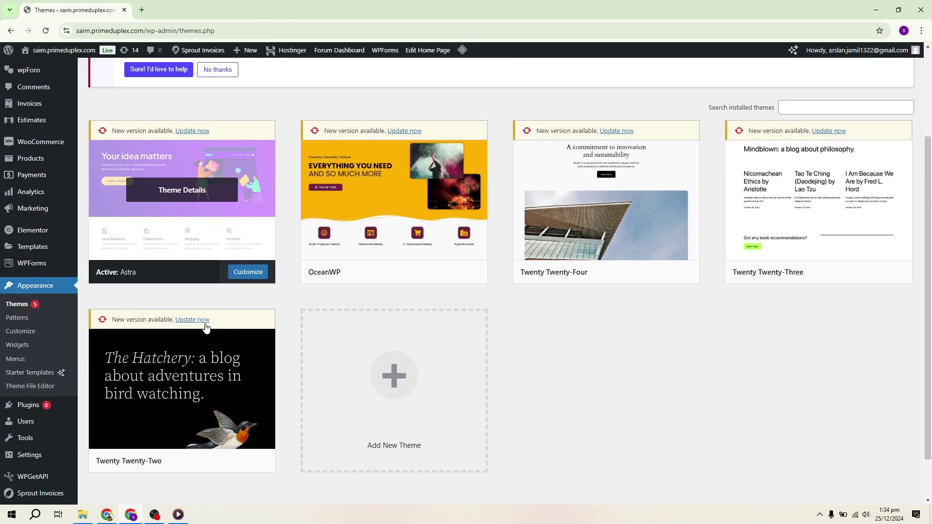
scroll(206, 327, "down", 1)
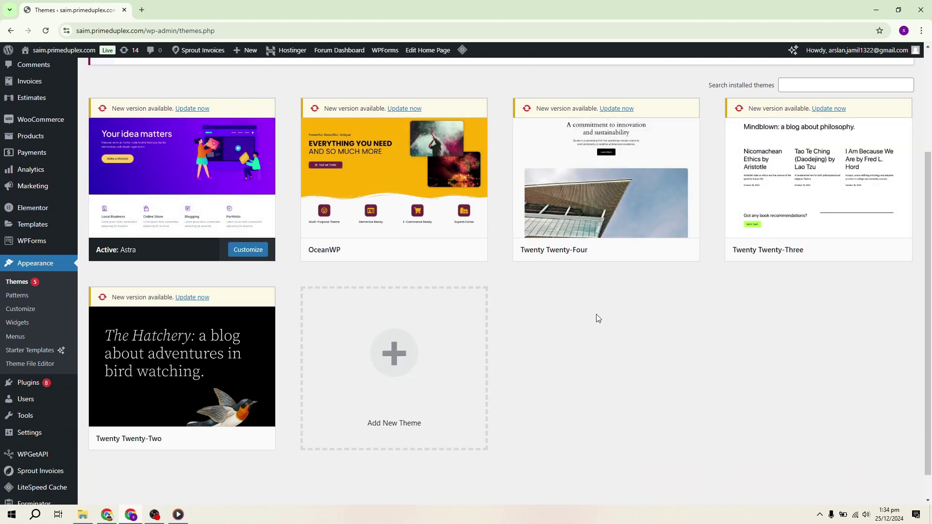
Step: Open the page for adding new themes and browse the popular themes available to install
left_click(408, 362)
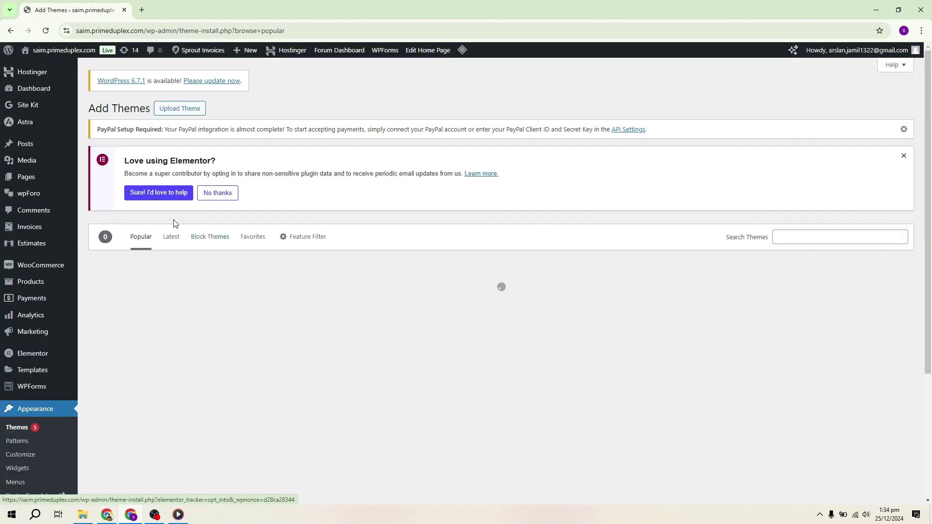
scroll(403, 254, "down", 1)
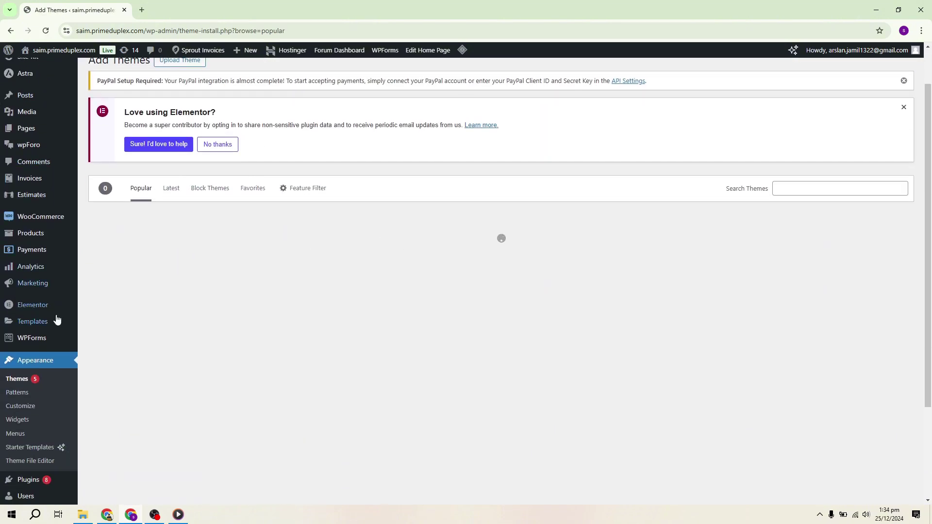
scroll(437, 347, "down", 4)
scroll(435, 344, "up", 1)
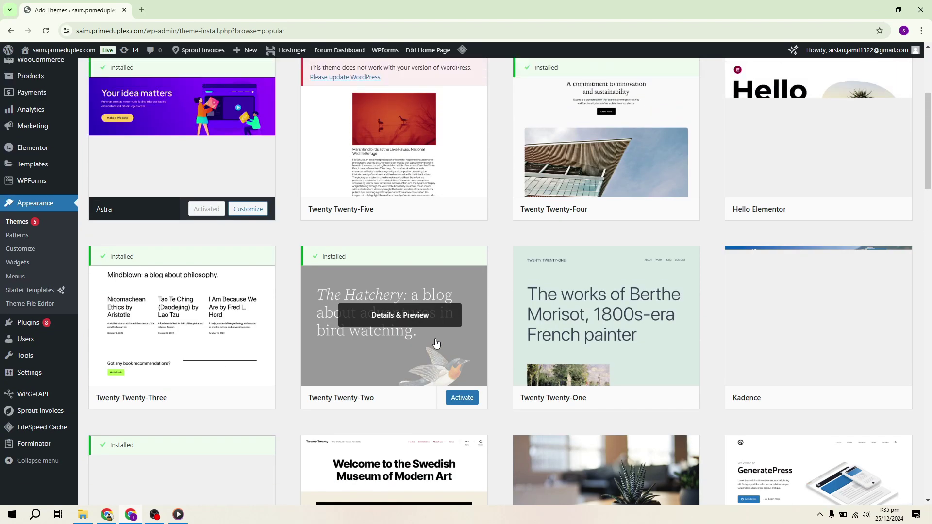
scroll(436, 344, "up", 2)
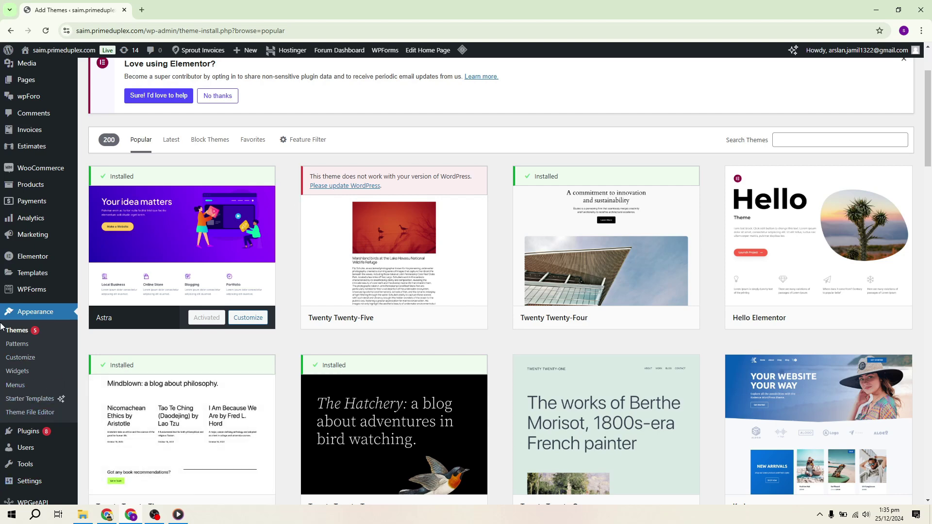
scroll(13, 344, "down", 2)
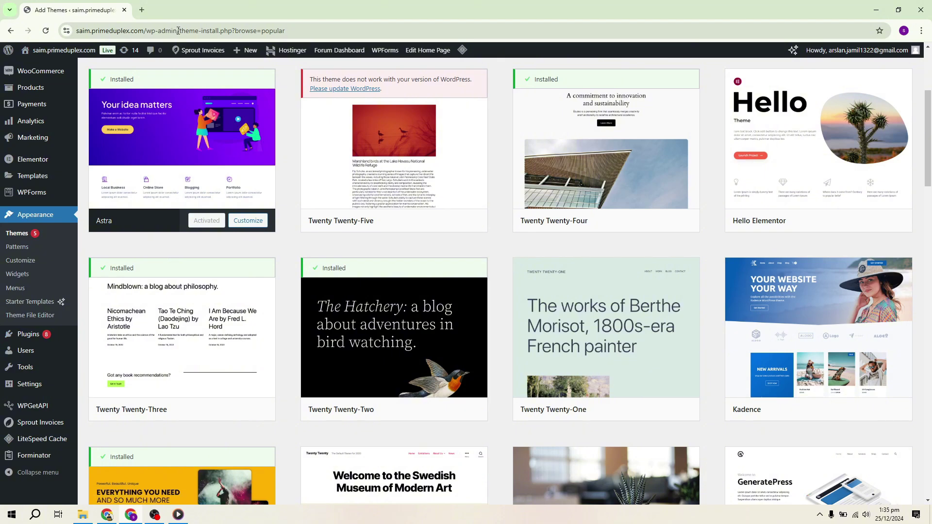
left_click_drag(176, 31, 67, 32)
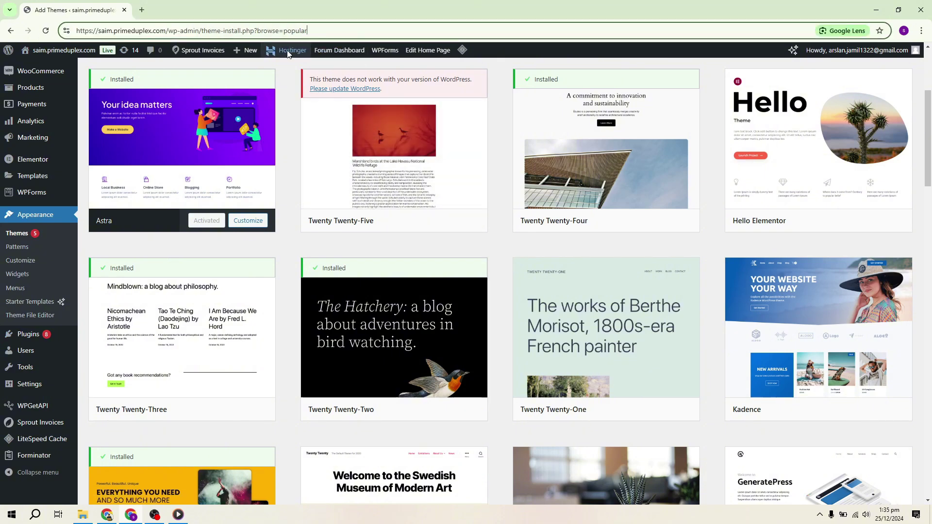
left_click(290, 75)
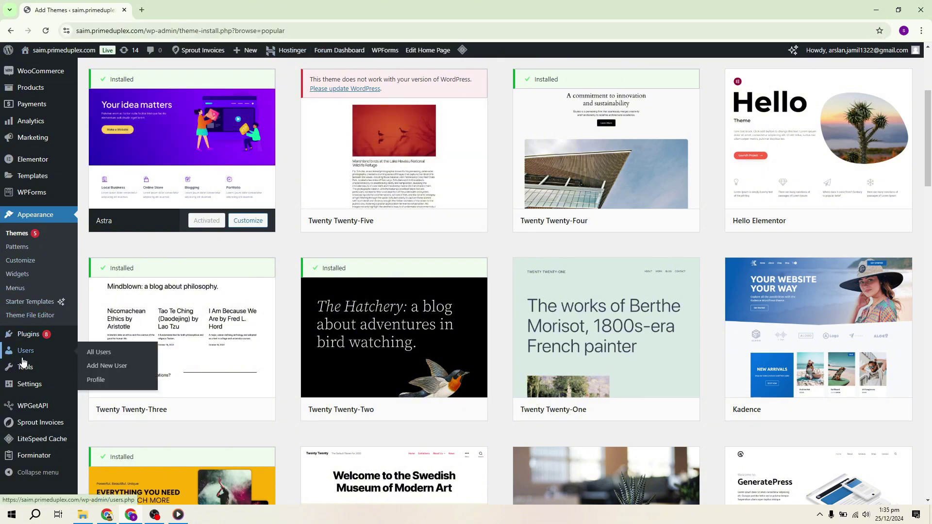
Step: Search the plugin directory for "membership", and install and activate the Ultimate Member plugin
mouse_move(30, 341)
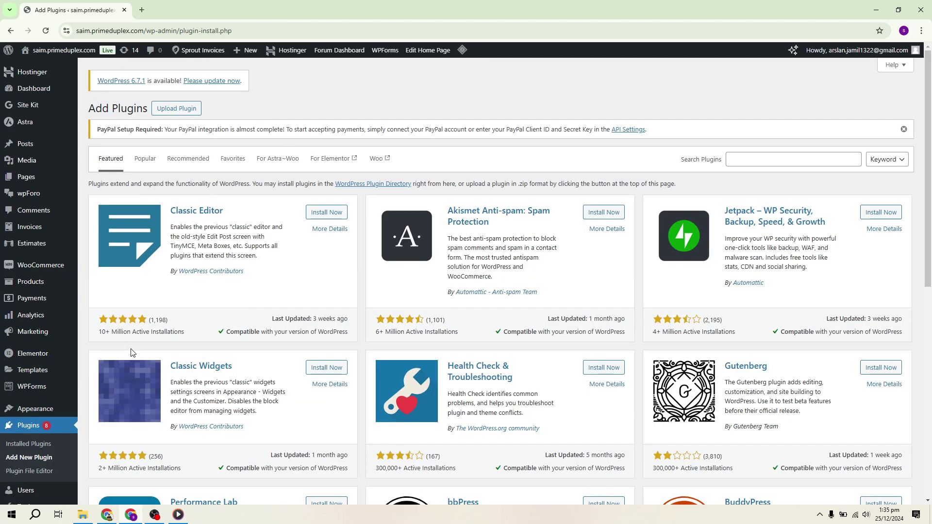
left_click(778, 155)
type("membership")
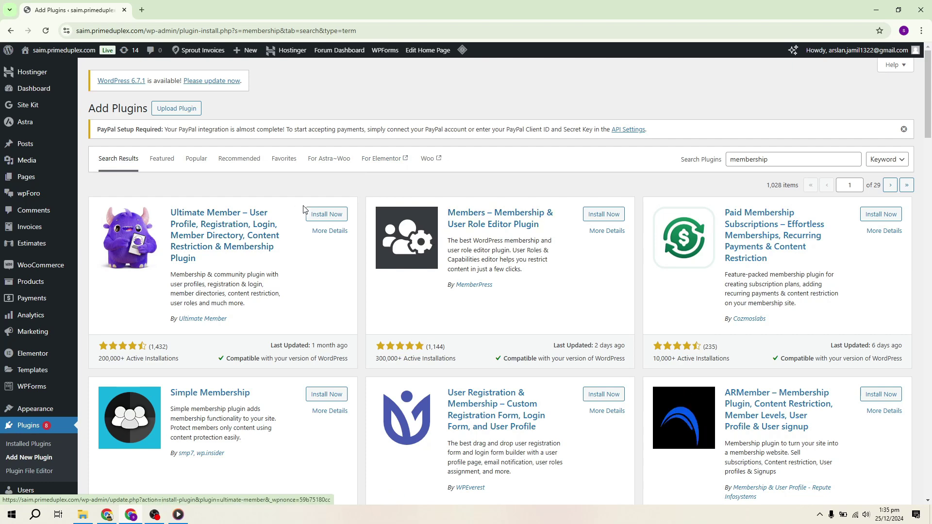
left_click(317, 215)
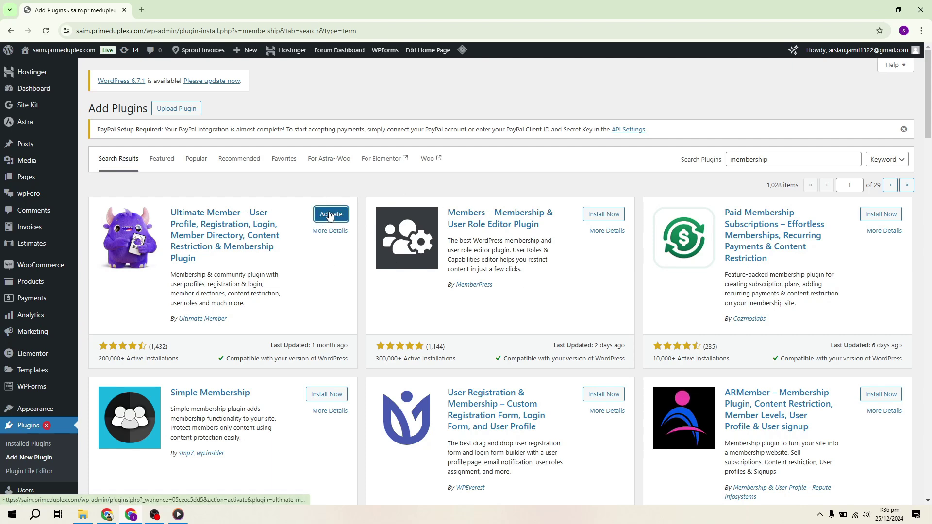
left_click(329, 215)
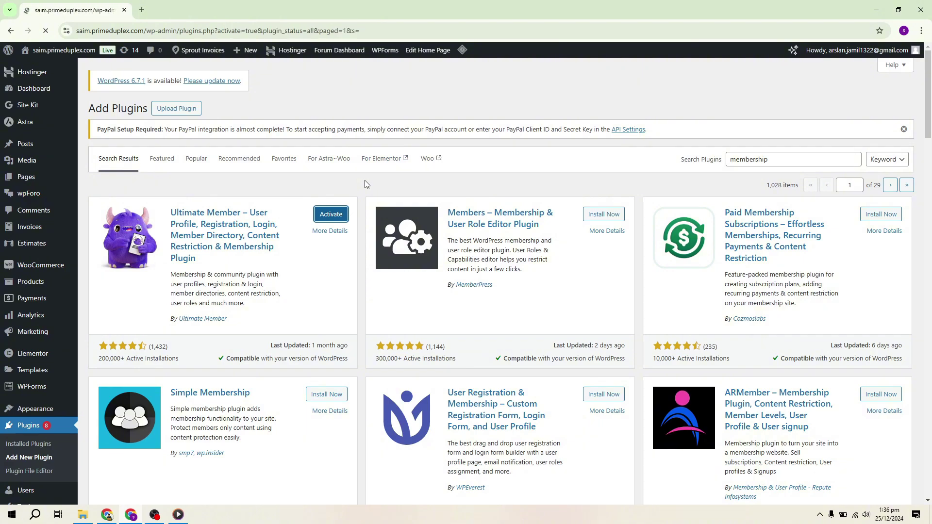
Step: Open the list of forms belonging to the Ultimate Member plugin
scroll(24, 310, "down", 4)
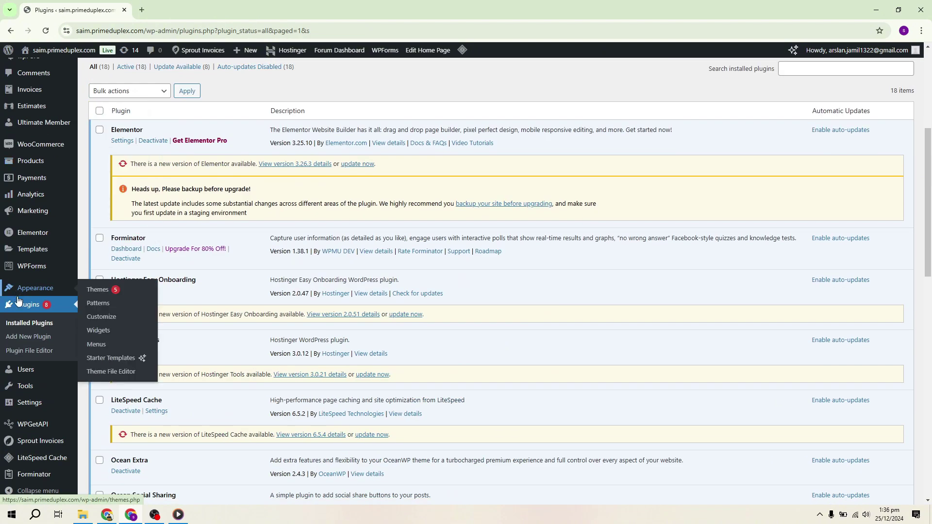
mouse_move(38, 414)
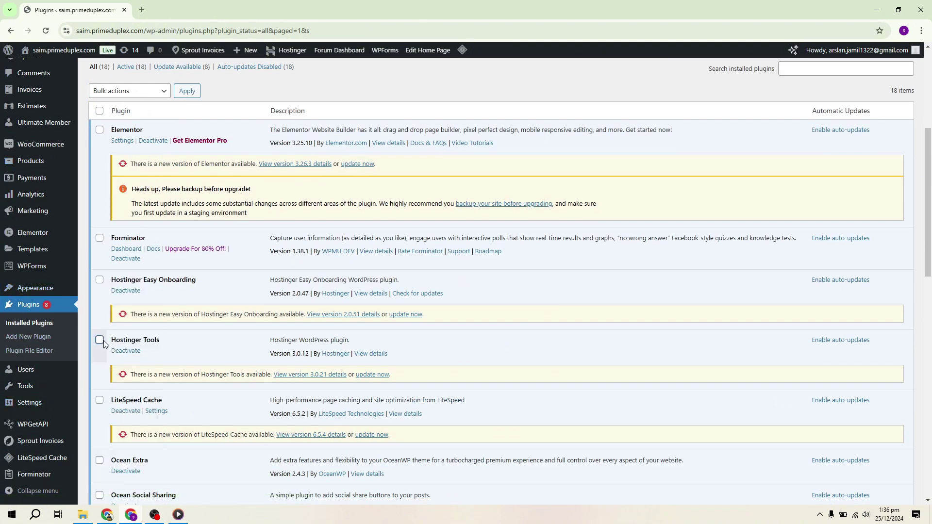
scroll(34, 352, "up", 3)
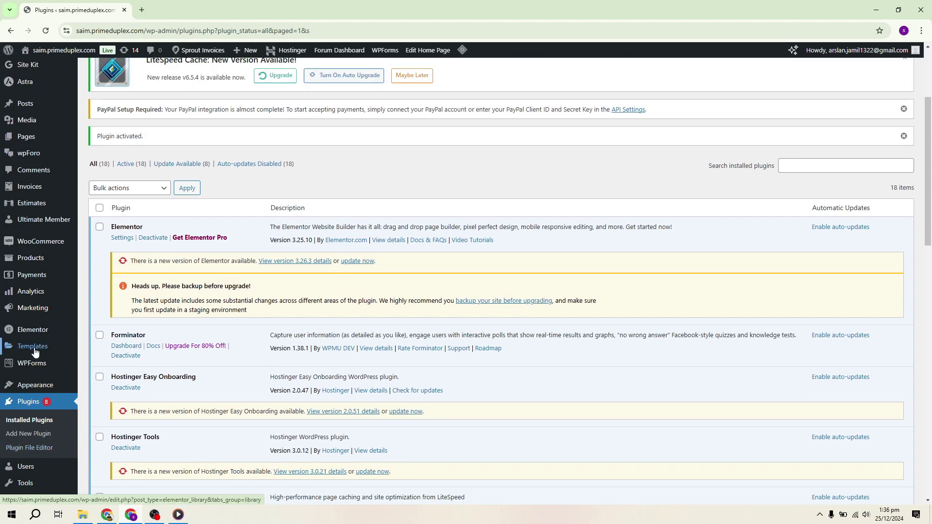
mouse_move(34, 351)
mouse_move(63, 107)
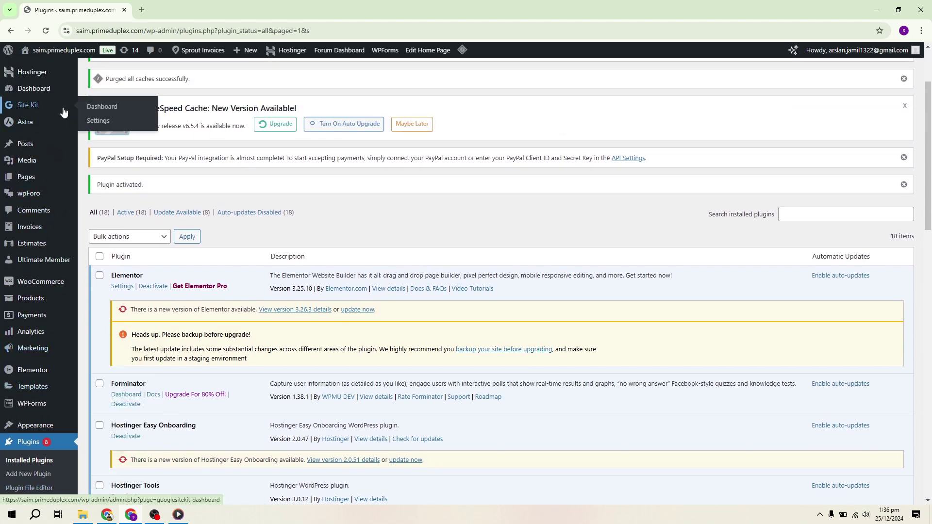
mouse_move(29, 262)
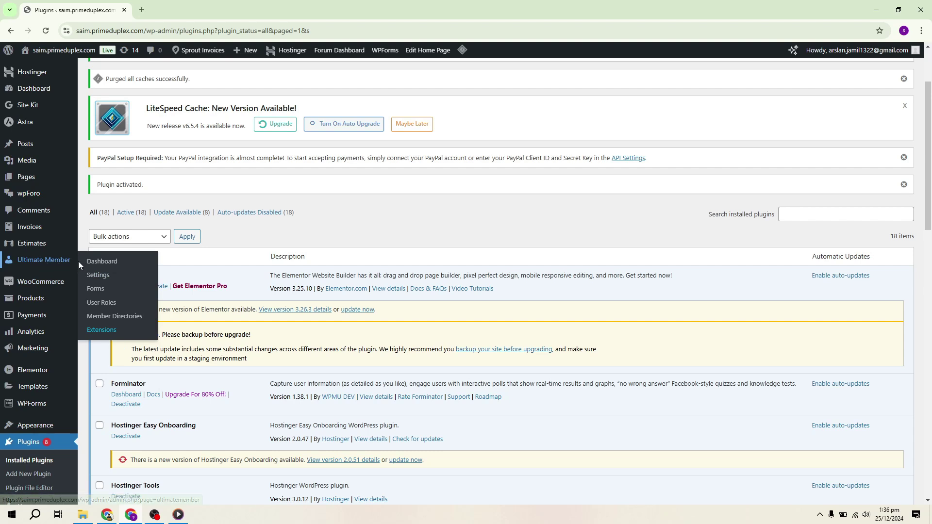
left_click(99, 289)
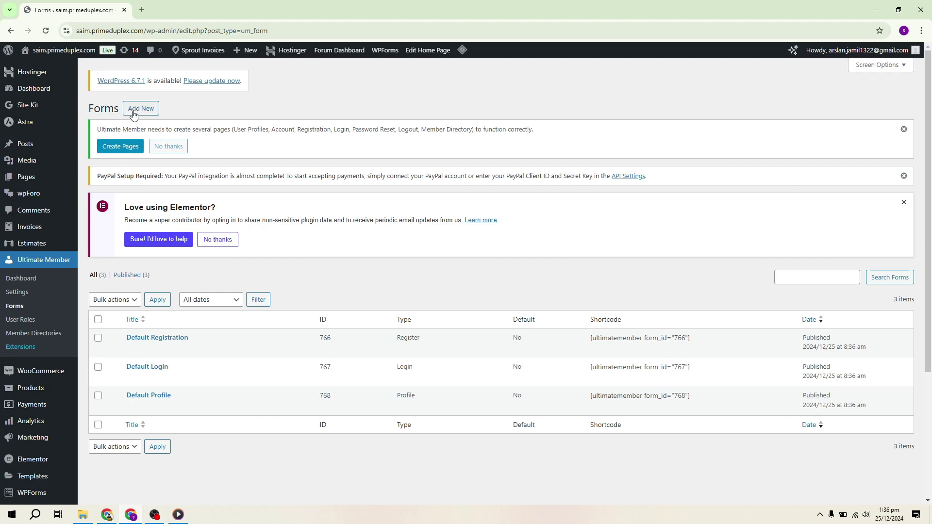
Step: Start a new Ultimate Member form titled "membership form" with Registration Form as its type
left_click(187, 239)
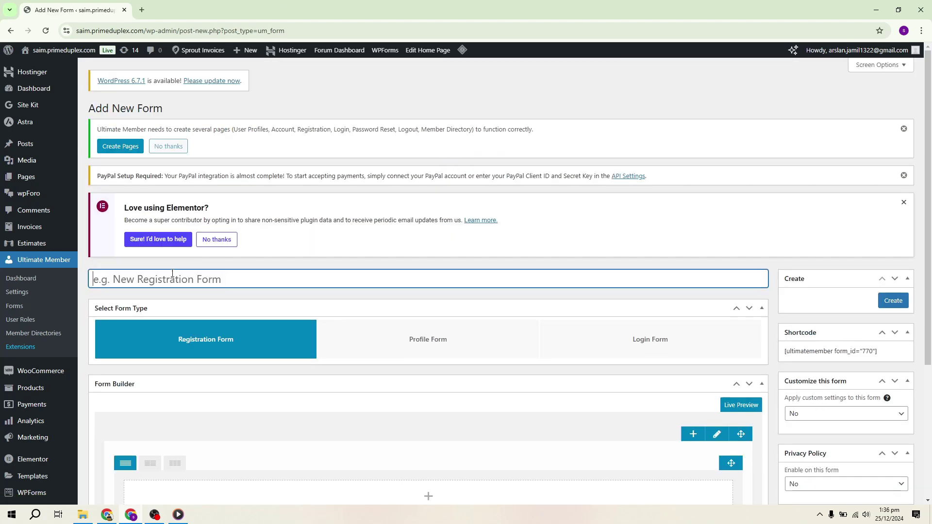
type("membership form")
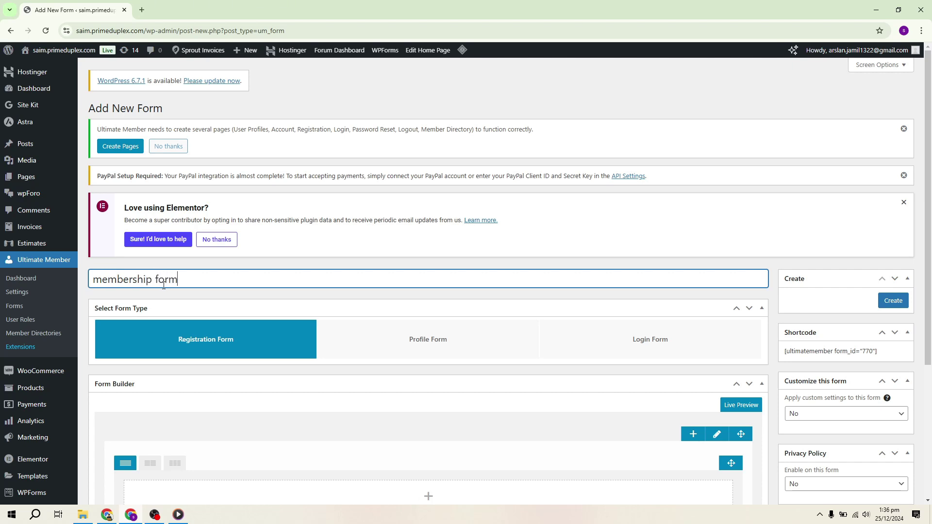
scroll(164, 285, "down", 4)
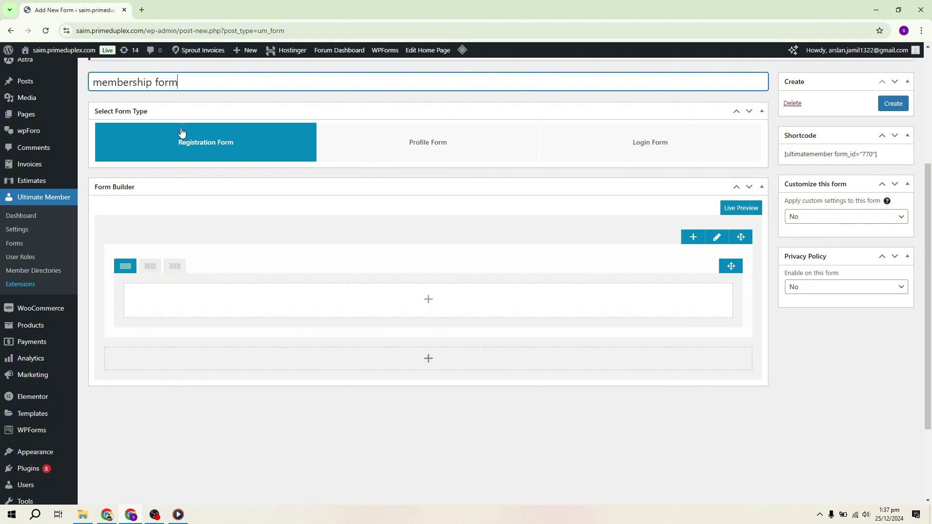
left_click(302, 149)
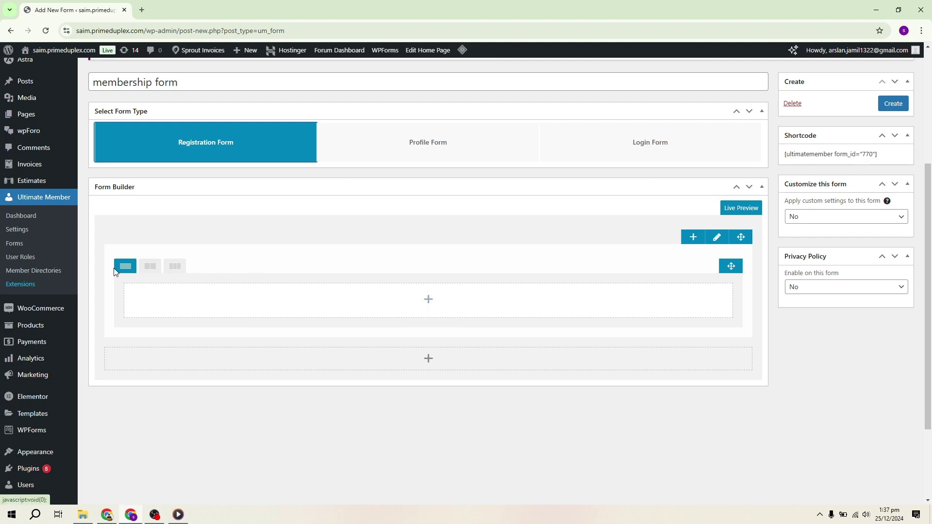
Step: Try the two-column and three-column layouts on the form's first row and return to a single column
left_click(153, 268)
left_click(178, 270)
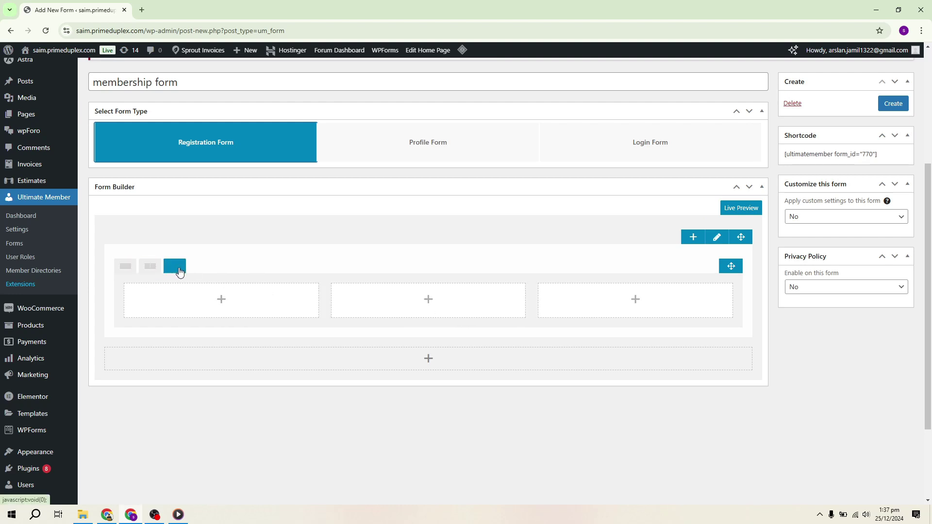
left_click(150, 268)
left_click(125, 266)
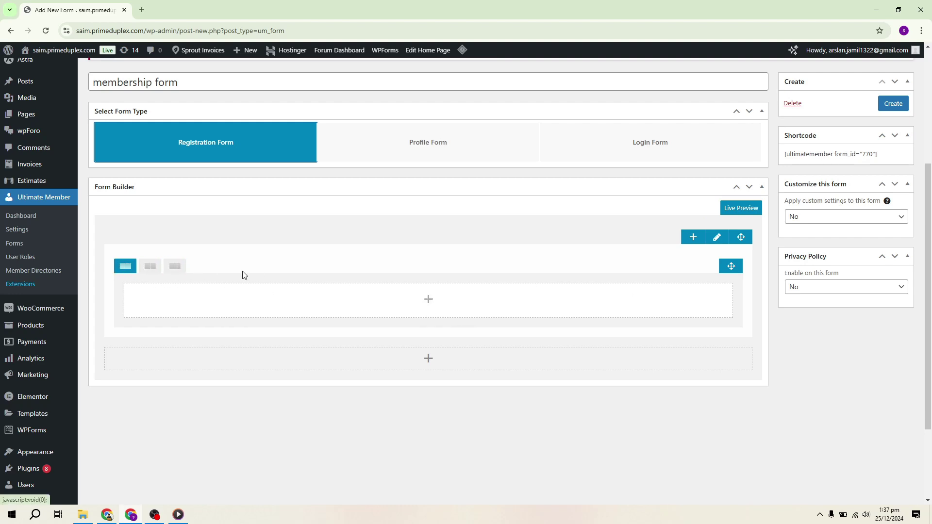
Step: Build the first row in two columns, with the predefined First Name field in one and Last Name in the other
left_click(434, 300)
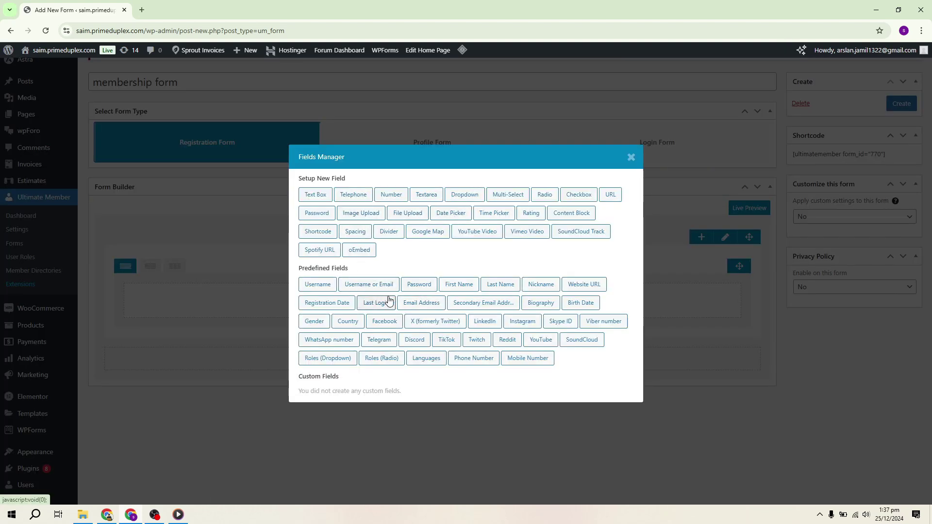
left_click(466, 288)
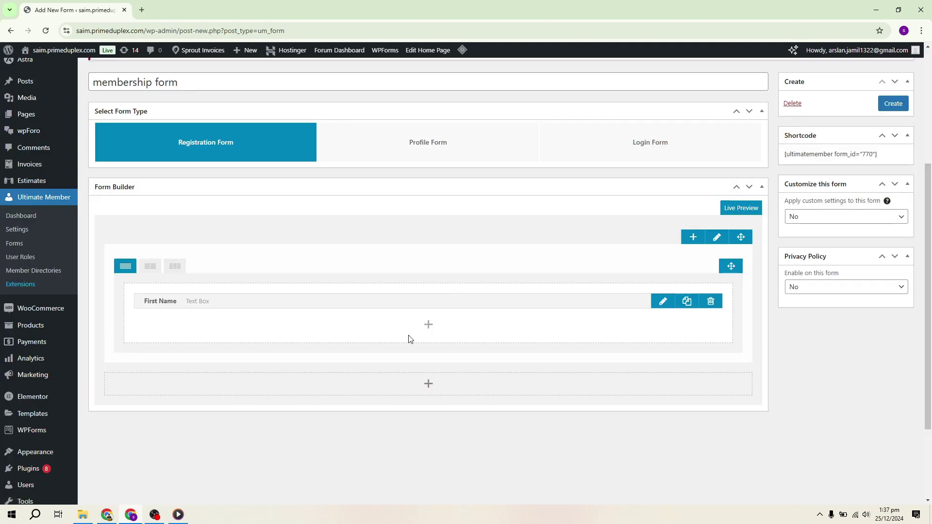
left_click(150, 266)
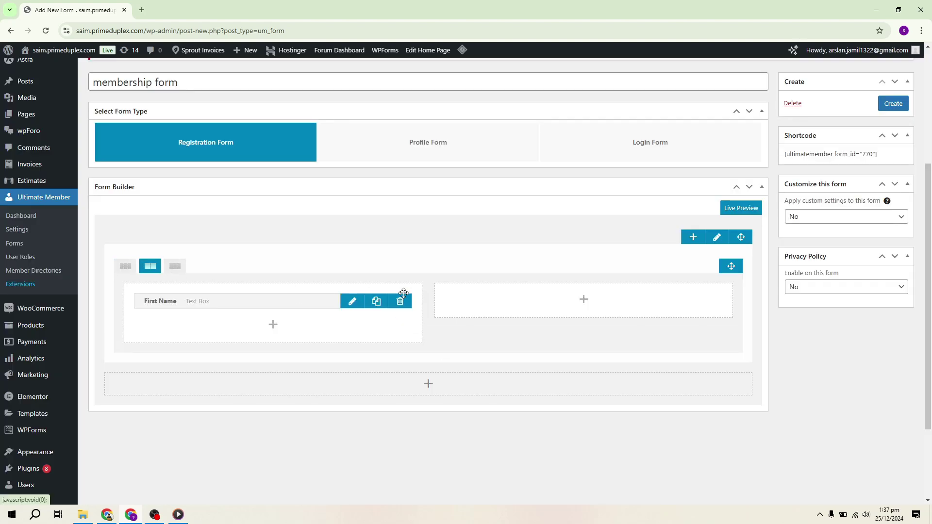
left_click(579, 298)
left_click(485, 286)
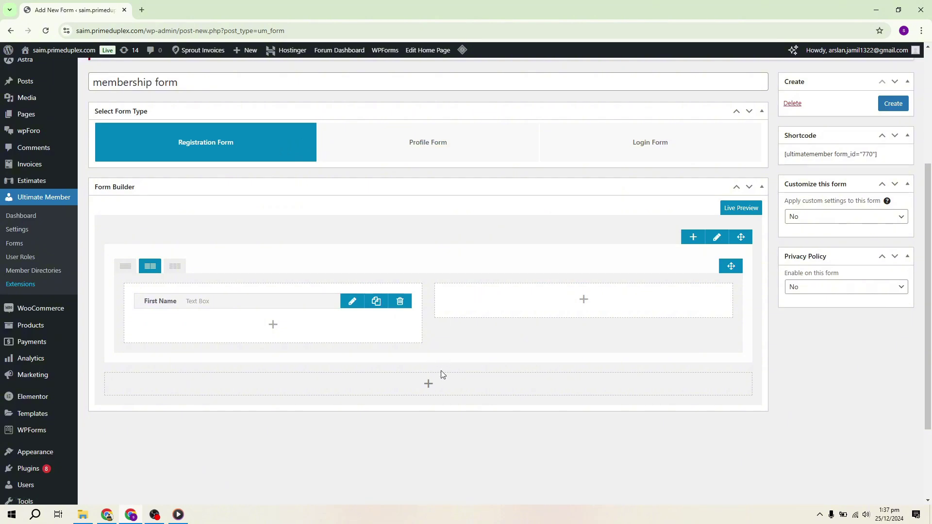
Step: Add a second row to the form and place the predefined Password field in it
left_click(428, 383)
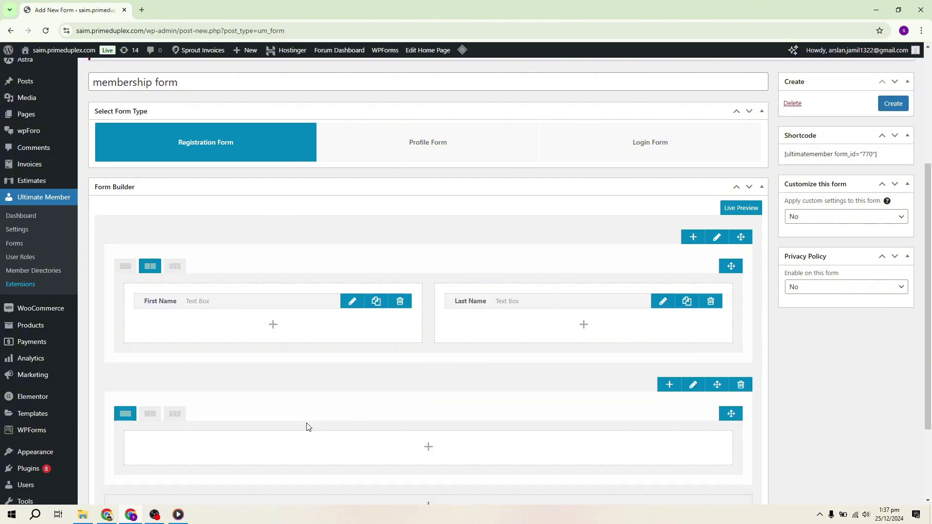
left_click(428, 446)
left_click(424, 291)
Step: Add the predefined Roles (Dropdown) field beneath the Password field in the form's second row
scroll(449, 387, "down", 3)
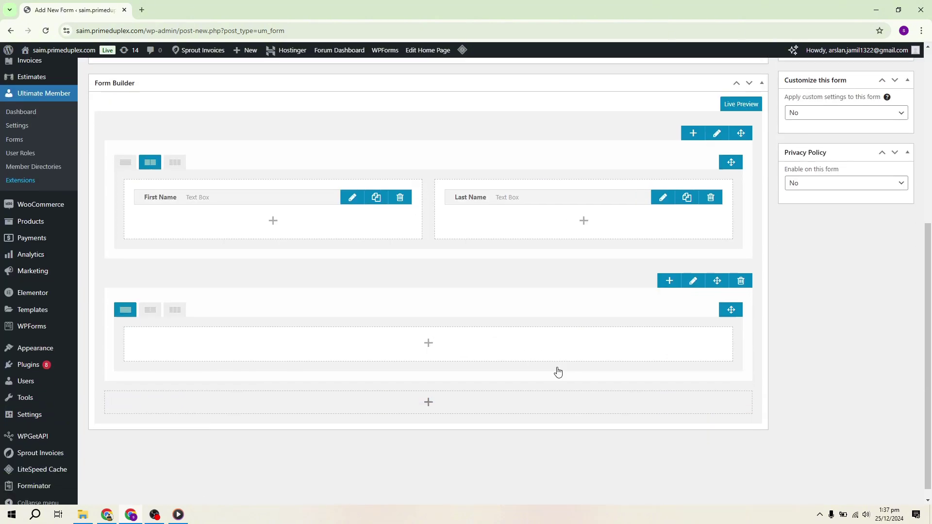
left_click(427, 361)
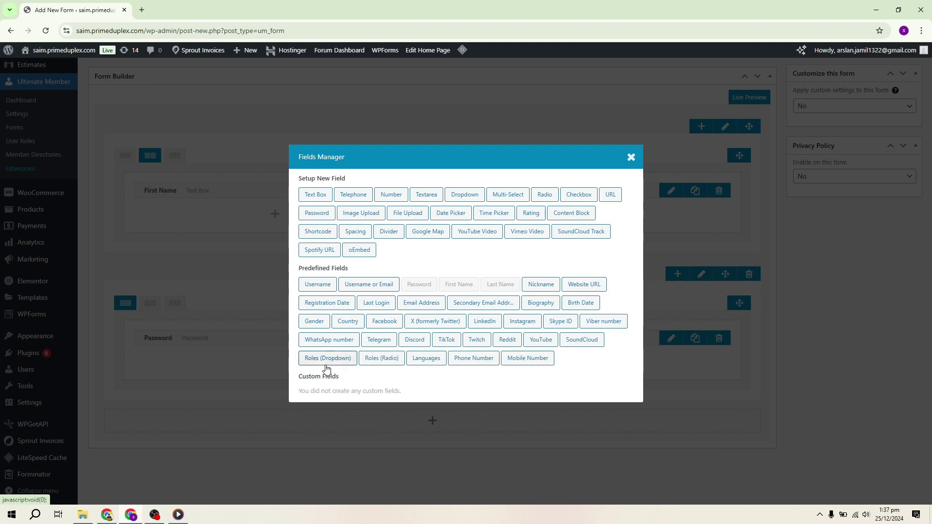
left_click(344, 360)
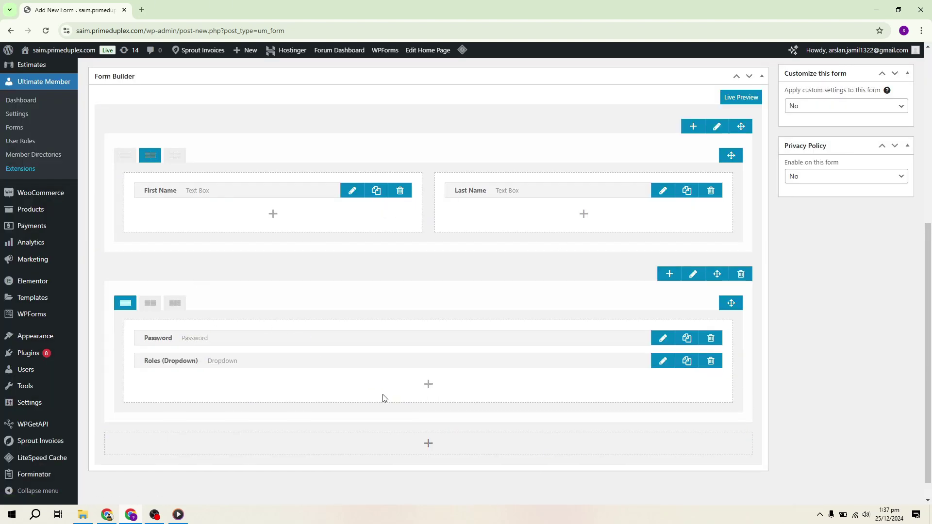
left_click(426, 386)
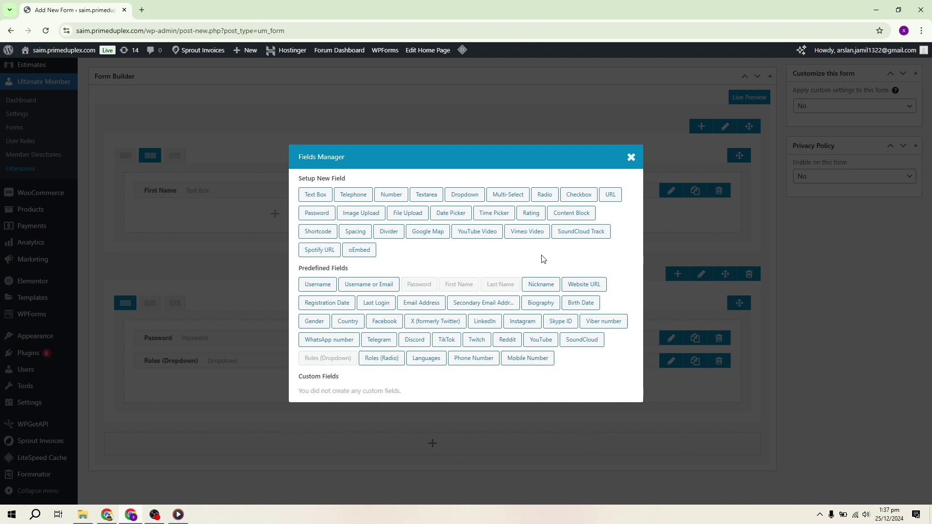
left_click(630, 159)
Step: Set the Password field's minimum length to 10 and its placeholder to "write password", and update the field
left_click(663, 361)
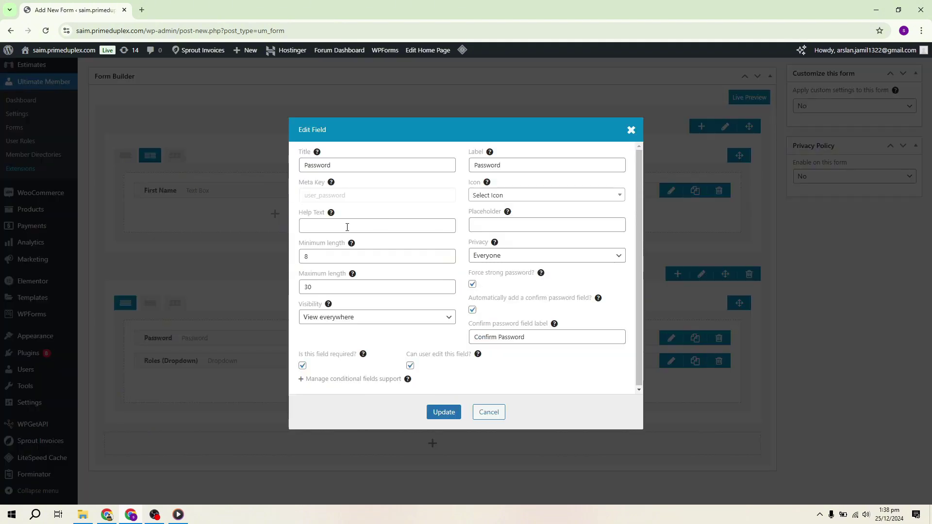
double_click(415, 256)
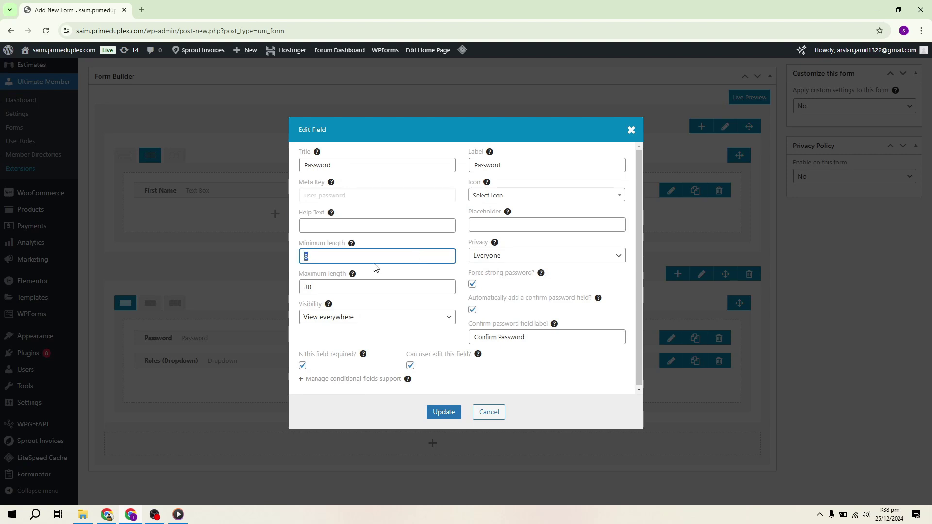
type("10")
left_click(499, 228)
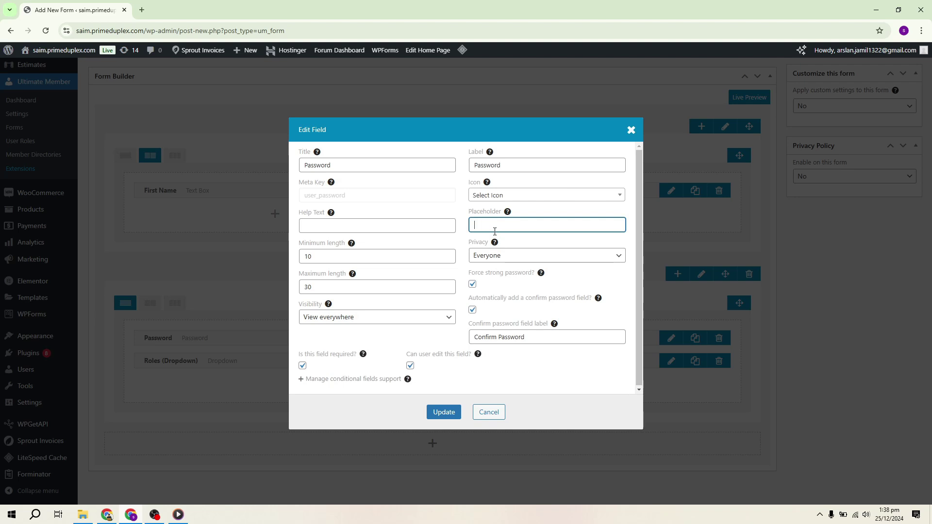
type("wrote")
key("BackSpace")
key("BackSpace")
type("ite password")
left_click(444, 412)
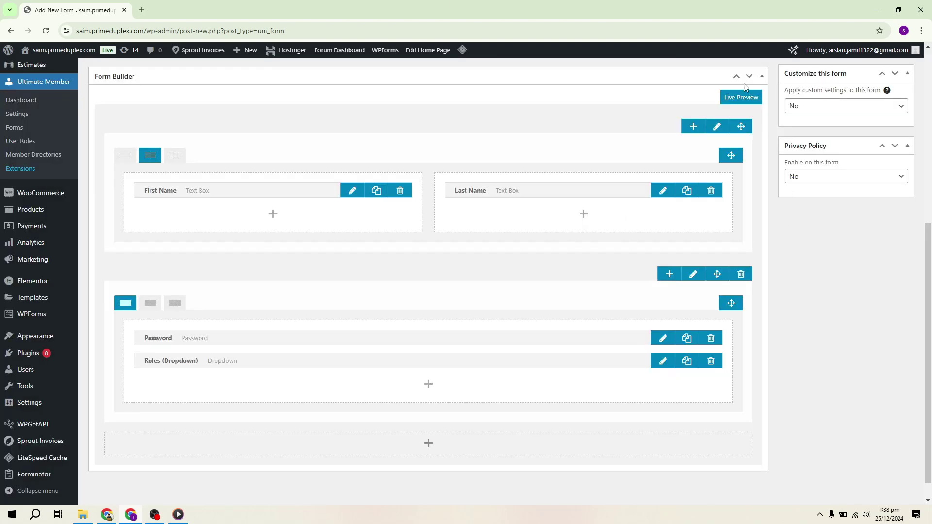
Step: Preview the registration form live and look through its fields
left_click(745, 99)
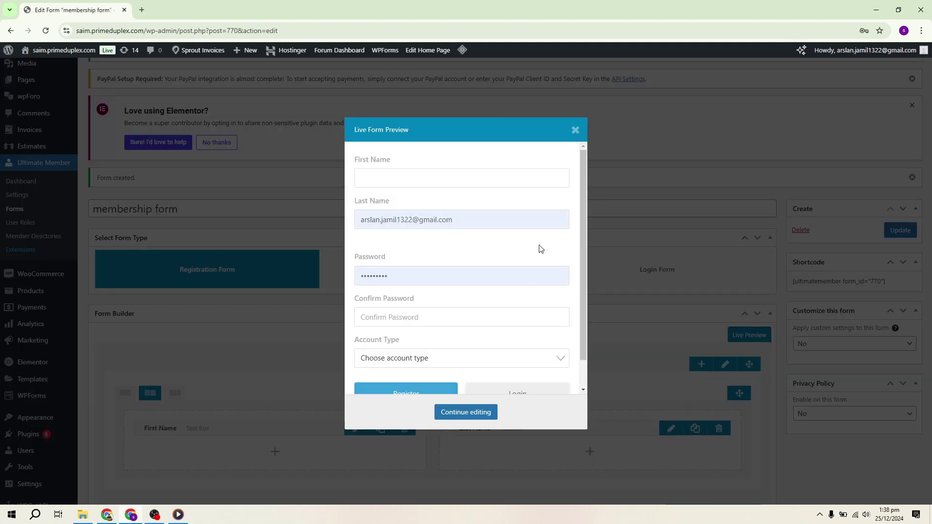
left_click_drag(581, 165, 581, 222)
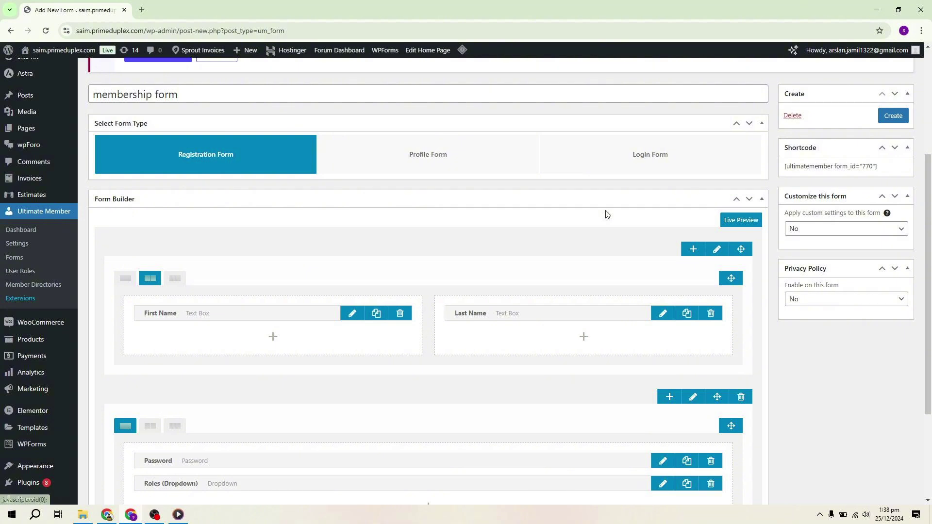
Step: Create the membership form and copy its shortcode
left_click_drag(878, 282, 783, 285)
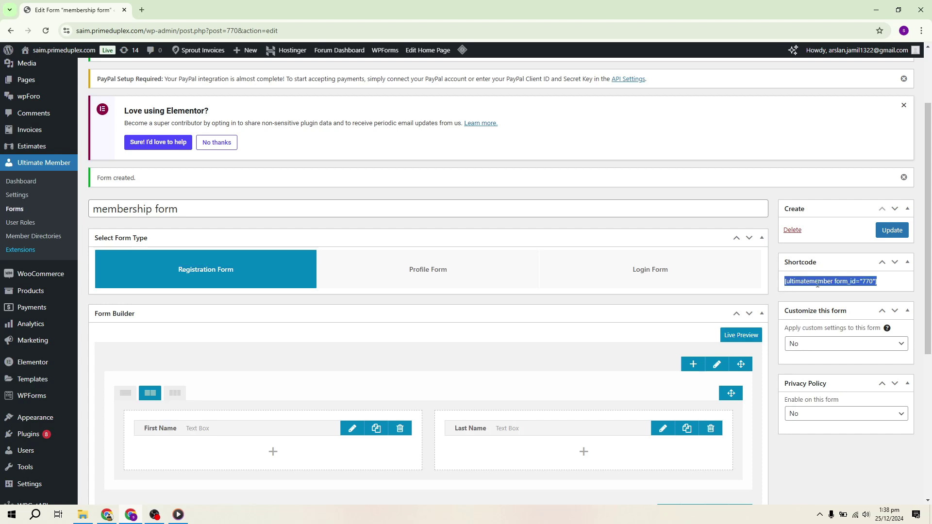
right_click(826, 283)
left_click(664, 292)
left_click(835, 291)
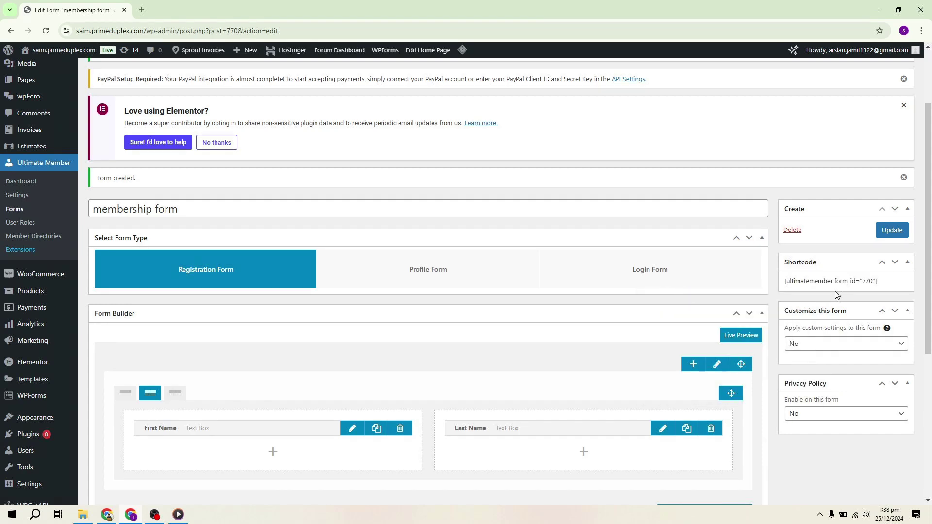